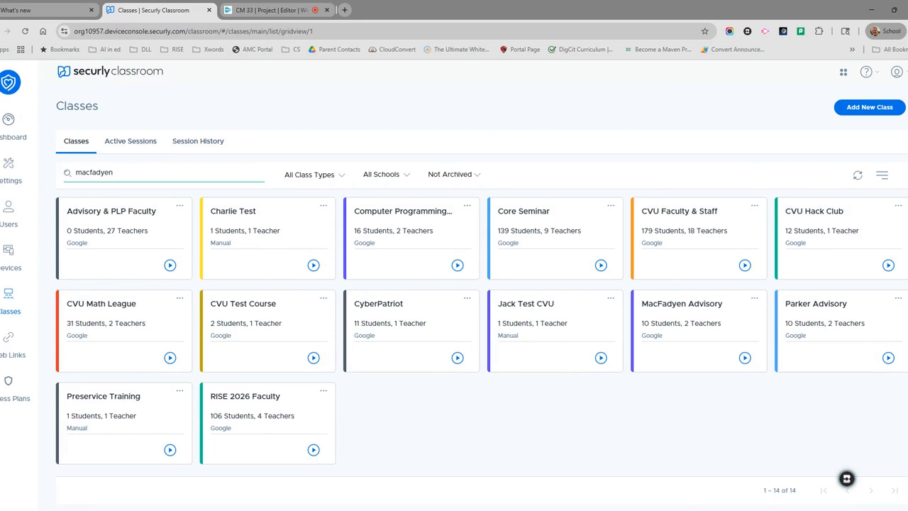
Start a new access plan and name it Test.
{"action": "left_click", "coordinate": [8, 344]}
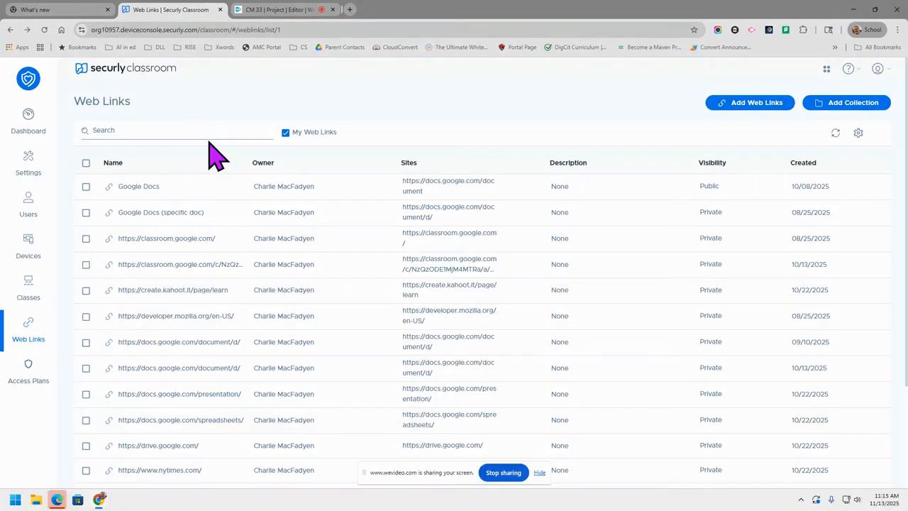
{"action": "left_click", "coordinate": [28, 372]}
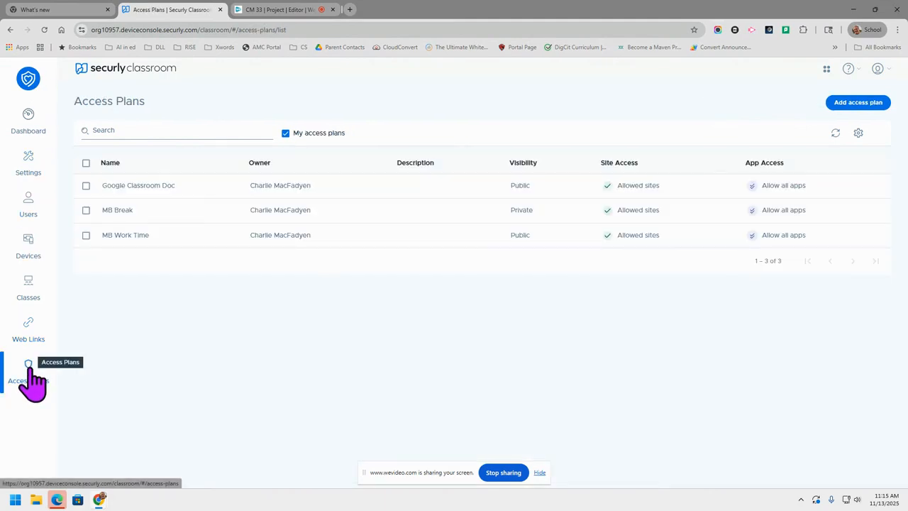
{"action": "left_click", "coordinate": [860, 103]}
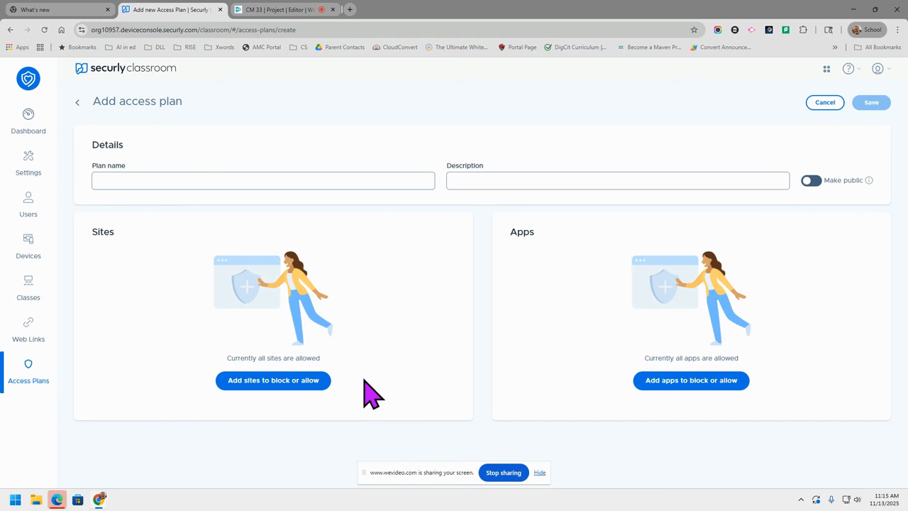
{"action": "left_click", "coordinate": [289, 182]}
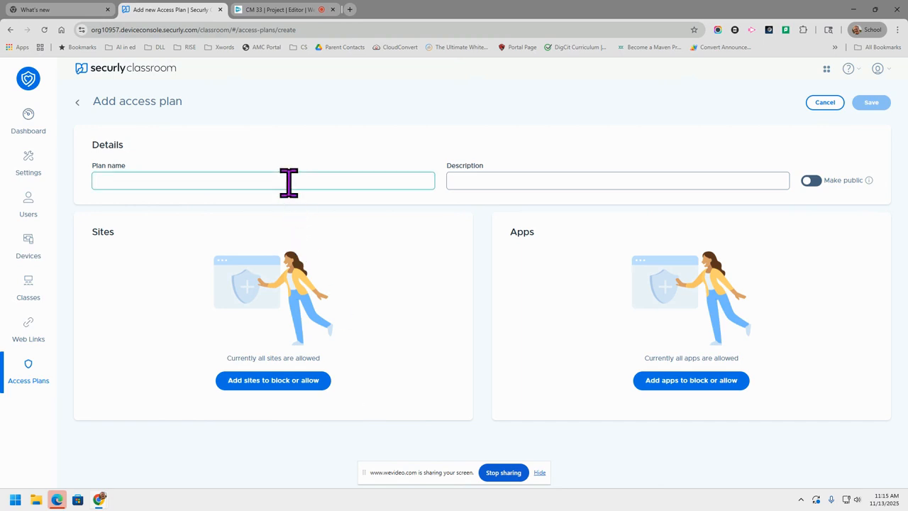
{"action": "type", "text": "Test"}
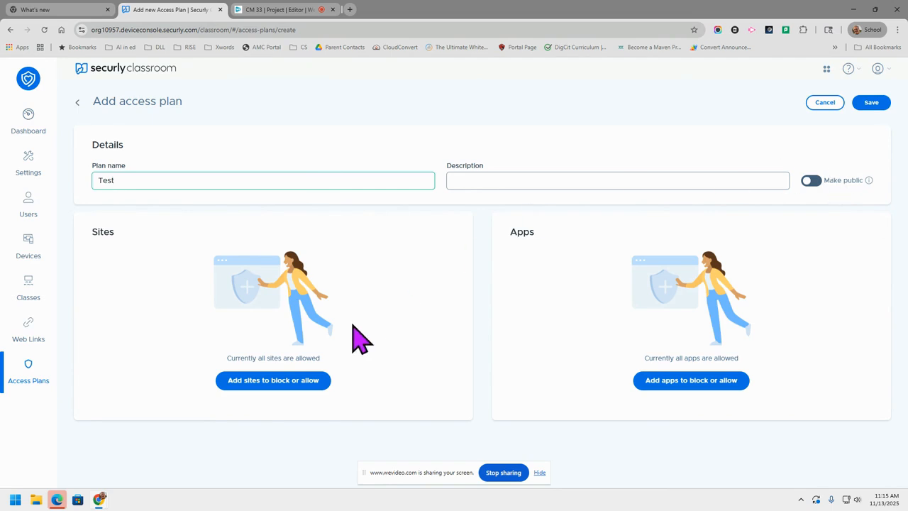
{"action": "left_click", "coordinate": [296, 392]}
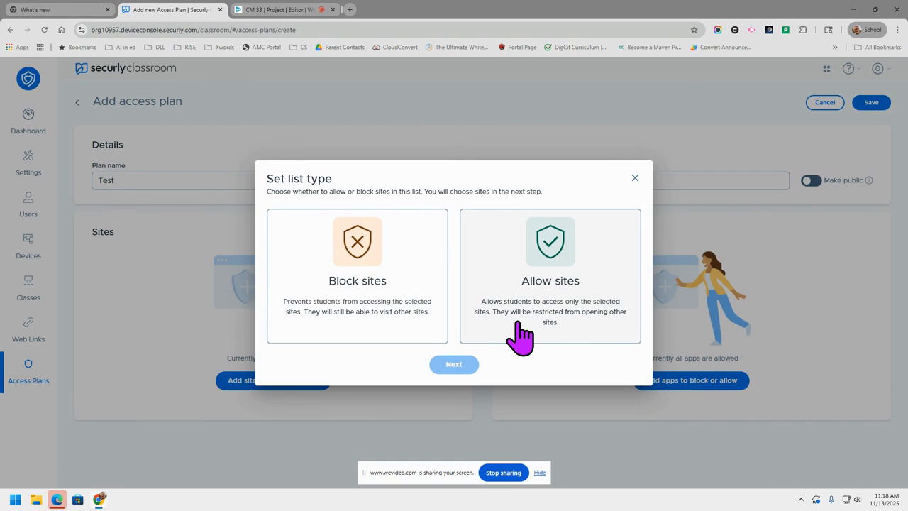
{"action": "left_click", "coordinate": [542, 283]}
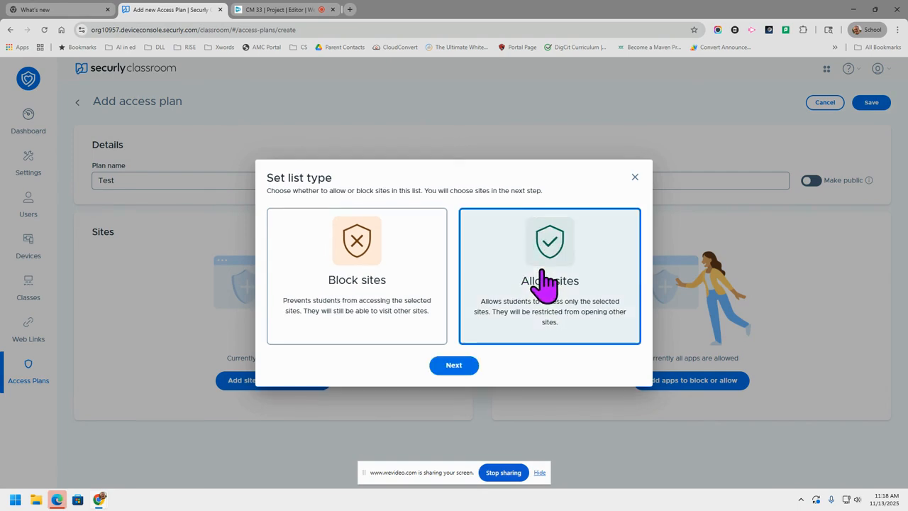
{"action": "left_click", "coordinate": [451, 366]}
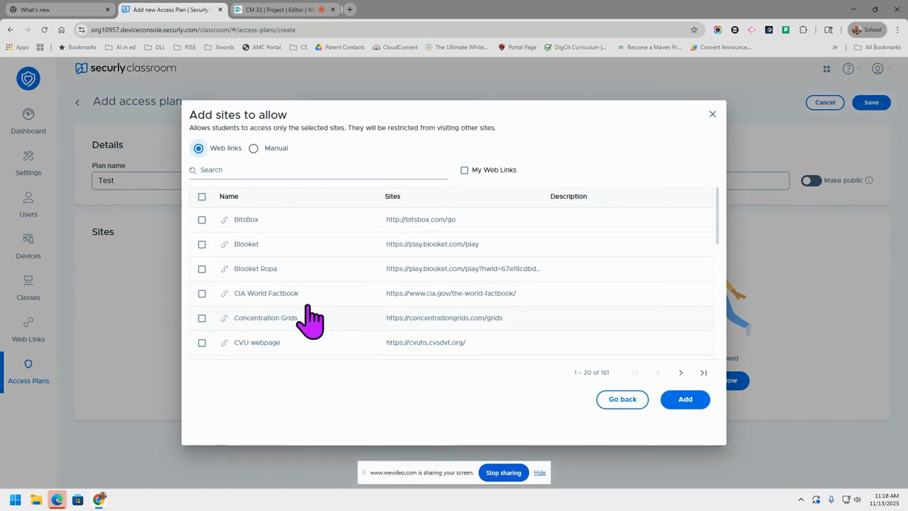
{"action": "left_click", "coordinate": [464, 171]}
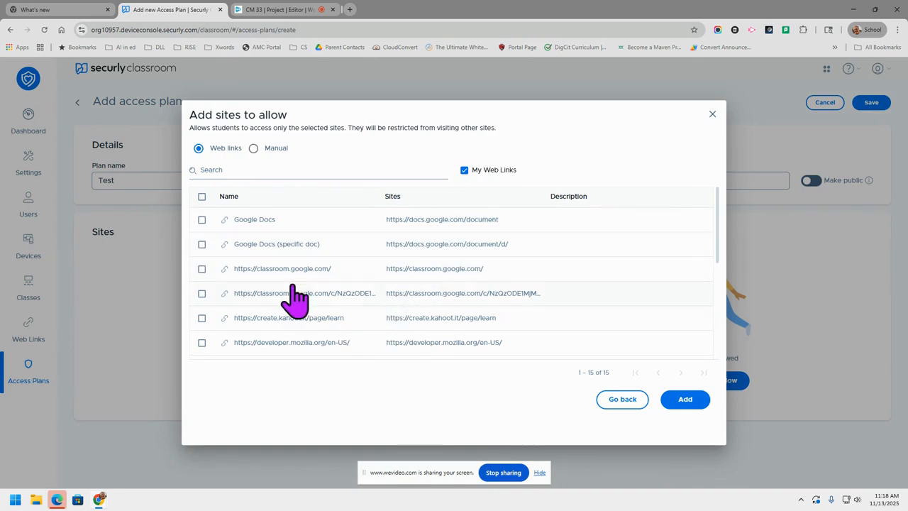
{"action": "left_click", "coordinate": [202, 220]}
{"action": "scroll", "coordinate": [327, 310], "scroll_direction": "down", "scroll_amount": 1}
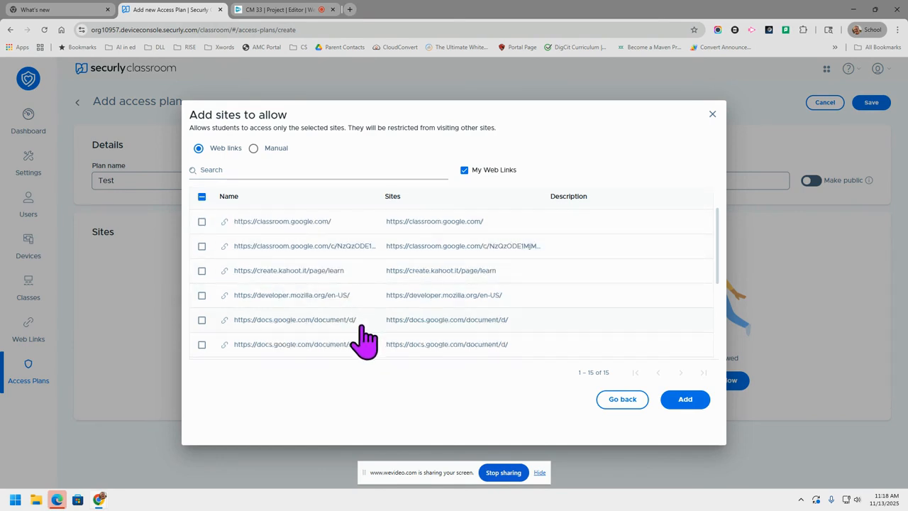
{"action": "left_click", "coordinate": [202, 296]}
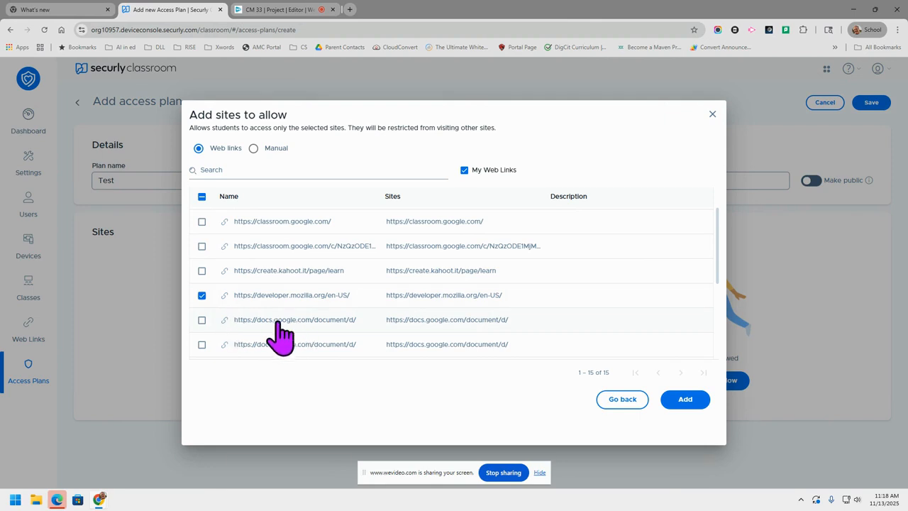
{"action": "left_click", "coordinate": [201, 271]}
{"action": "left_click", "coordinate": [686, 400]}
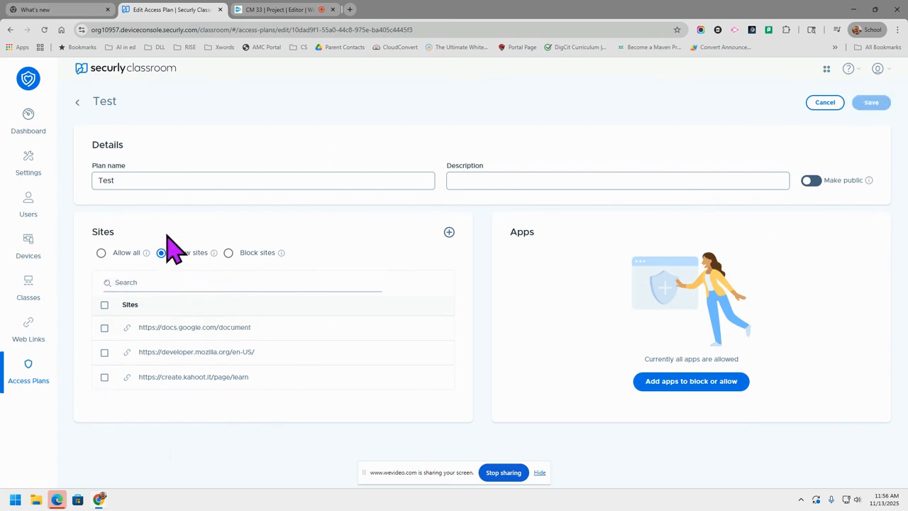
{"action": "left_click", "coordinate": [80, 106]}
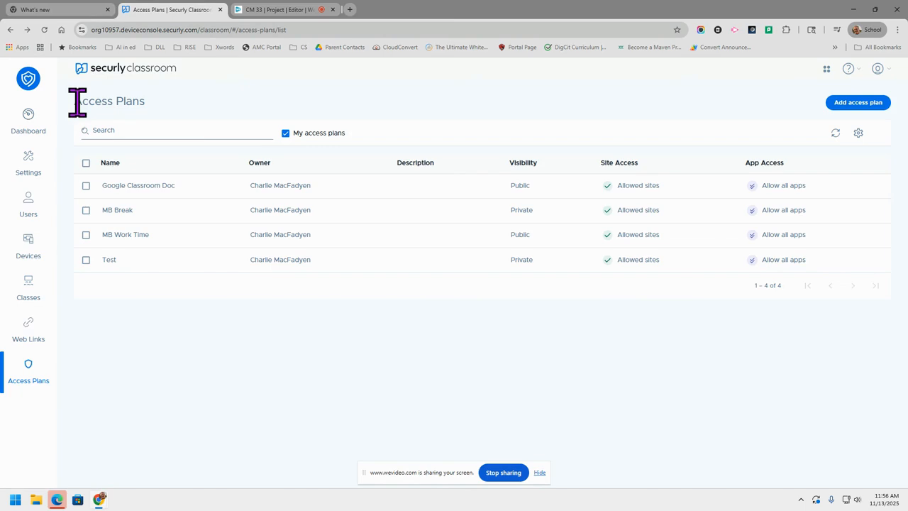
Examine the Recently Closed and Manual options for blocking sites in a new access plan, and discard that plan.
{"action": "left_click", "coordinate": [849, 105]}
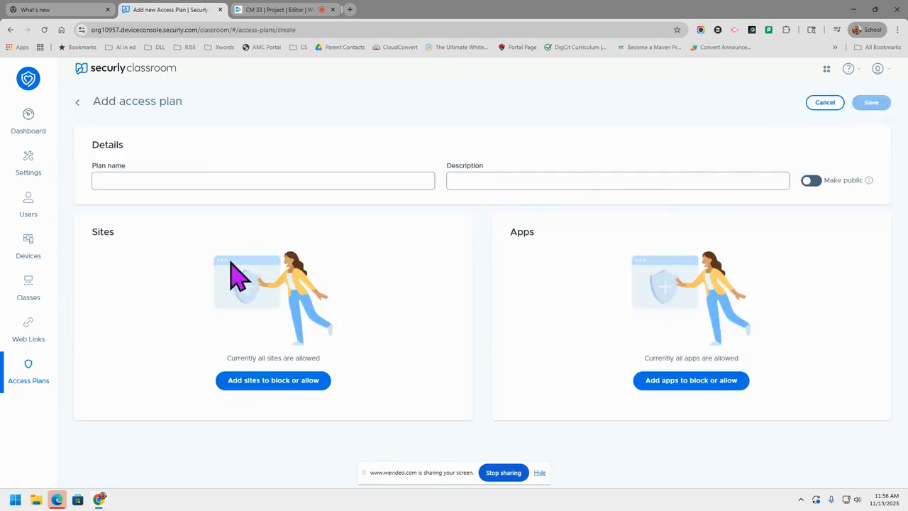
{"action": "left_click", "coordinate": [272, 385]}
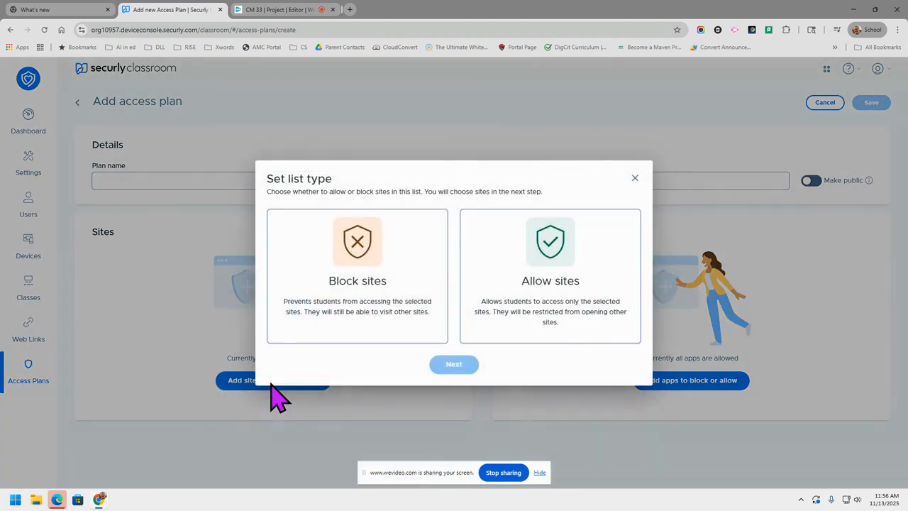
{"action": "left_click", "coordinate": [362, 256]}
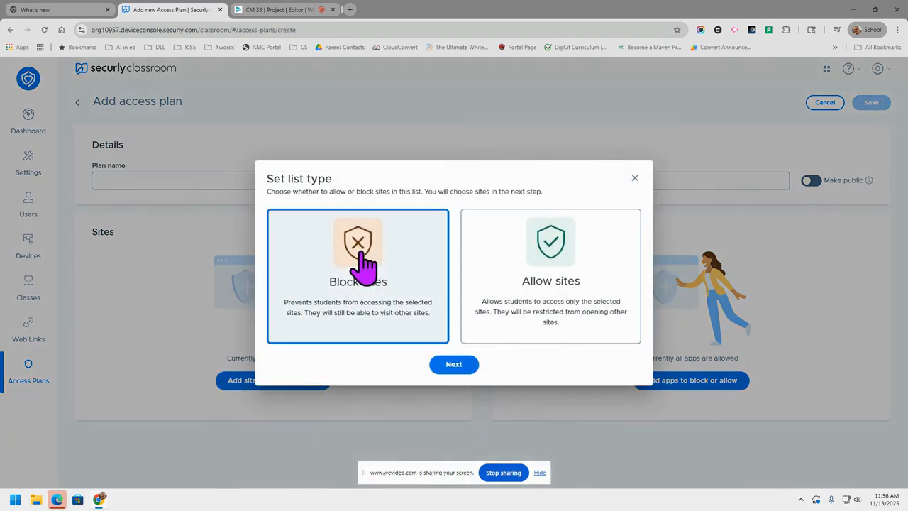
{"action": "left_click", "coordinate": [461, 366]}
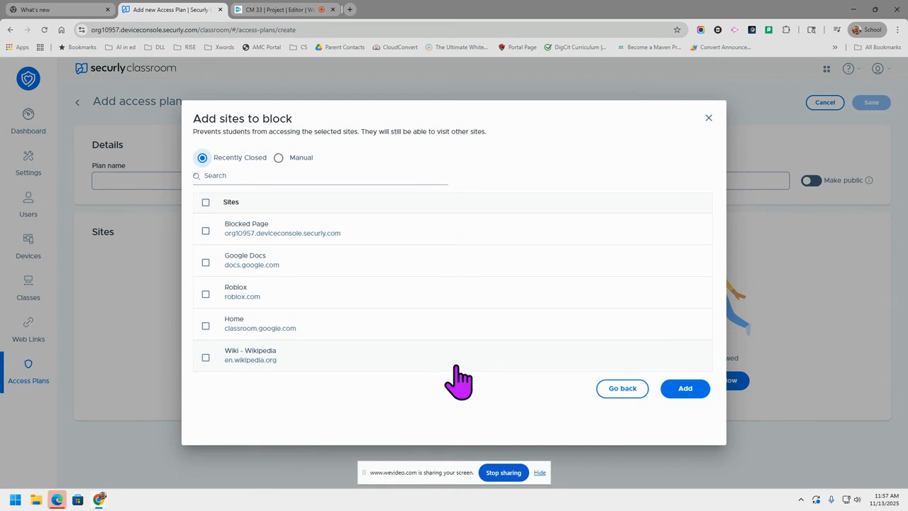
{"action": "left_click", "coordinate": [278, 157]}
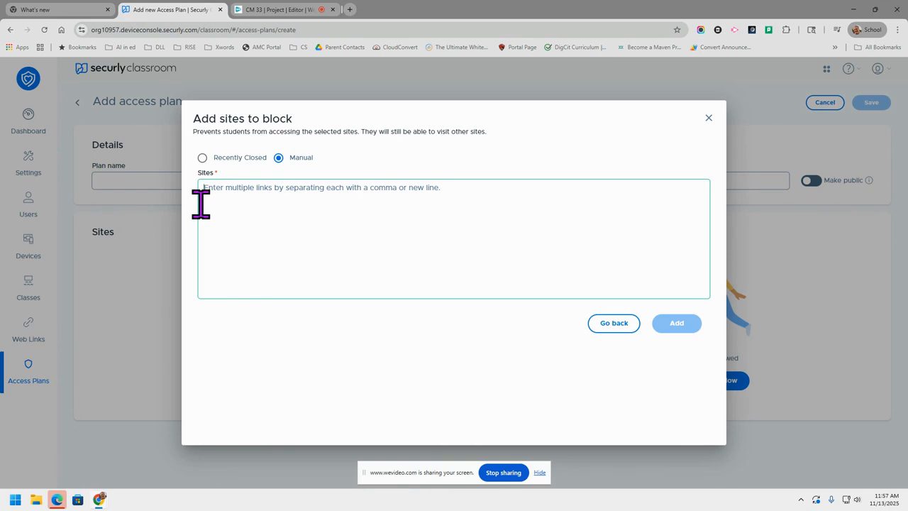
{"action": "left_click", "coordinate": [612, 324]}
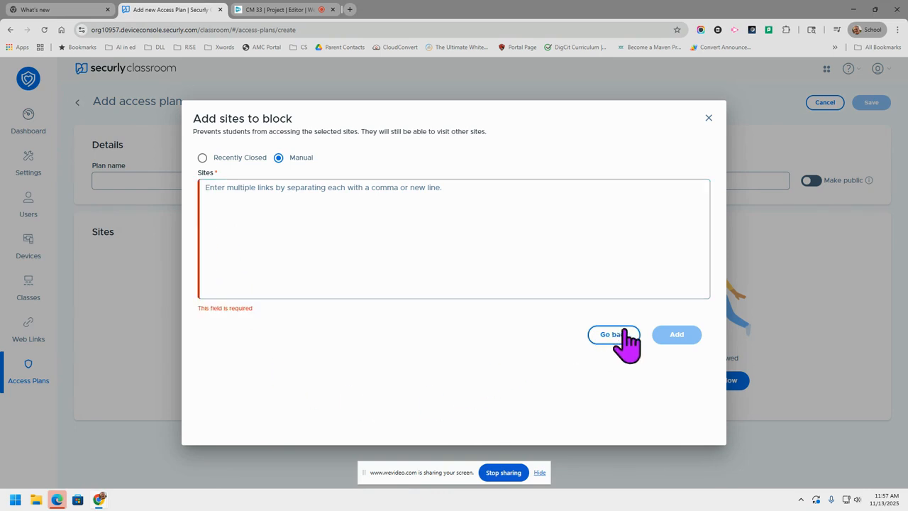
{"action": "left_click", "coordinate": [708, 118]}
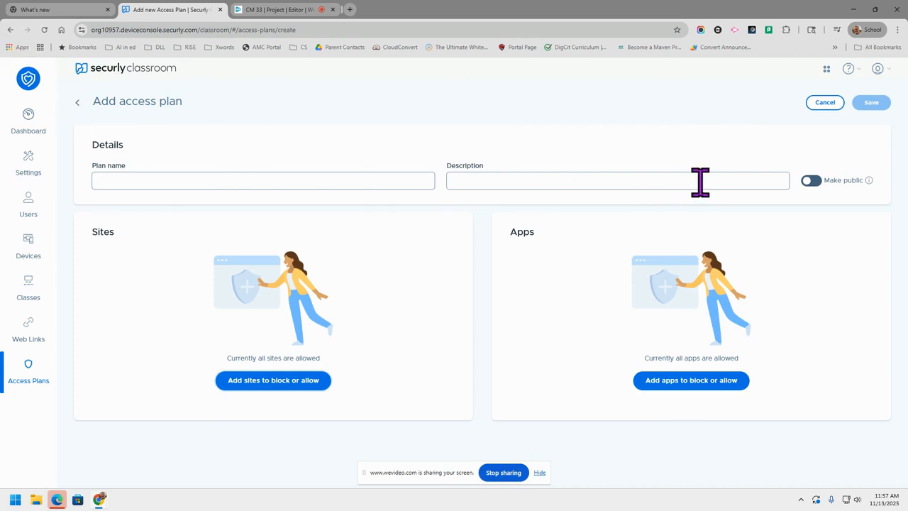
{"action": "left_click", "coordinate": [826, 103]}
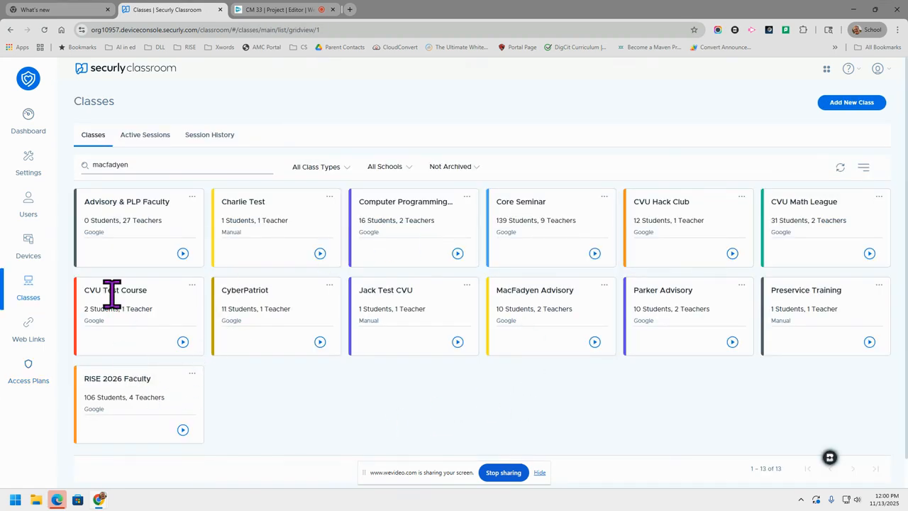
Start a CVU Test Course session with Test from the personal access plans as the default access plan.
{"action": "left_click", "coordinate": [184, 342]}
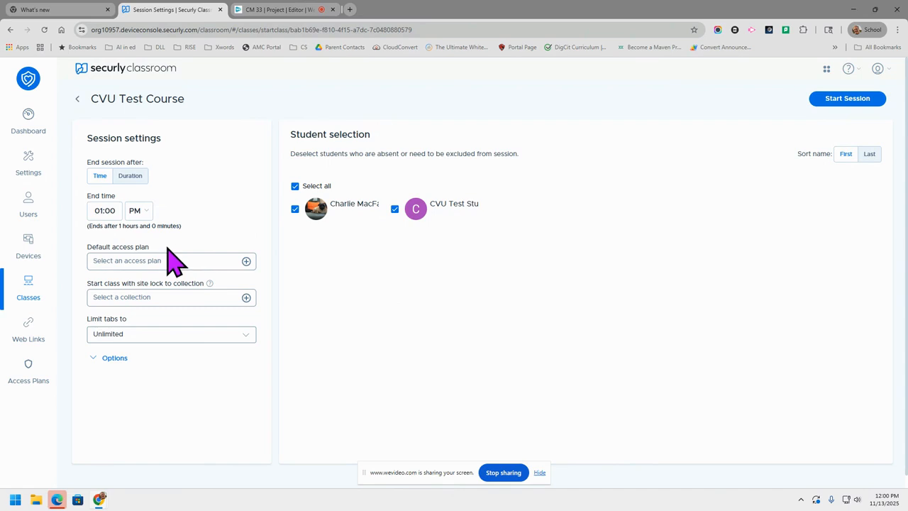
{"action": "left_click", "coordinate": [246, 261]}
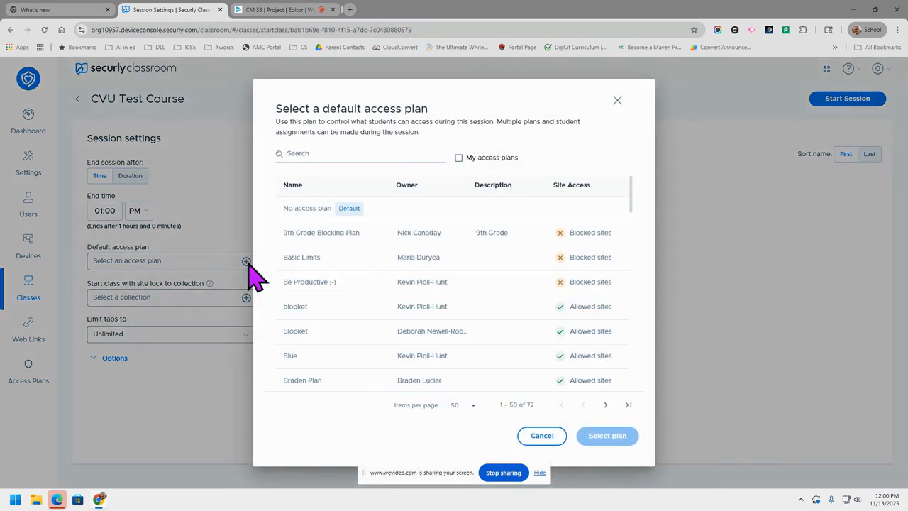
{"action": "left_click", "coordinate": [458, 158]}
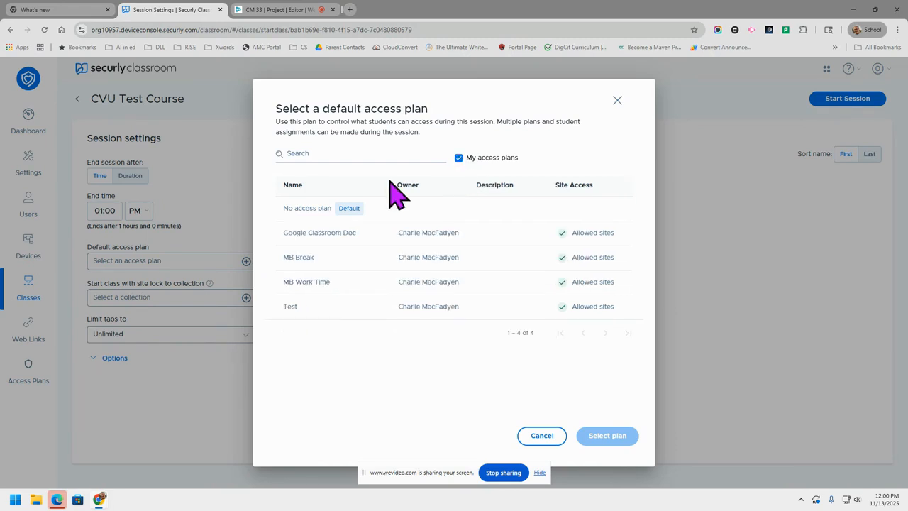
{"action": "left_click", "coordinate": [291, 308]}
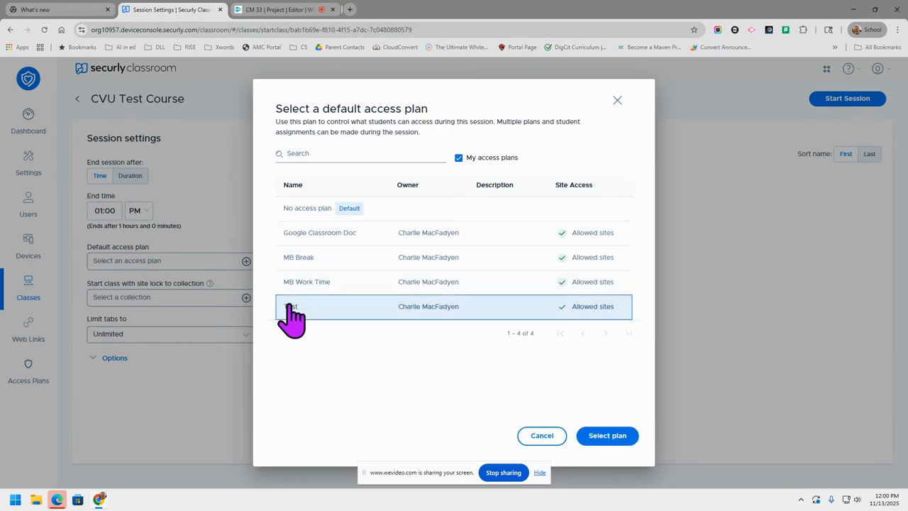
{"action": "left_click", "coordinate": [604, 441]}
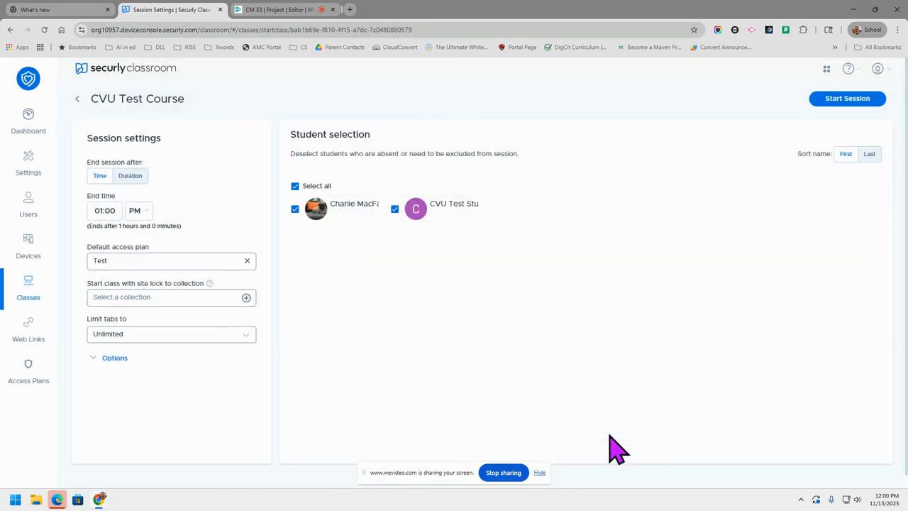
{"action": "left_click", "coordinate": [857, 104]}
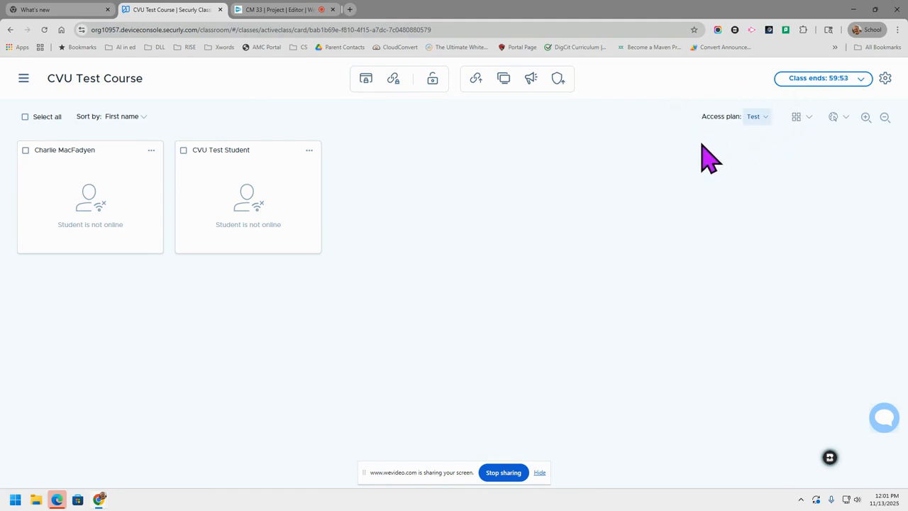
Add the Google Classroom Doc access plan to the running session and assign it only to CVU Test Student.
{"action": "left_click", "coordinate": [758, 118]}
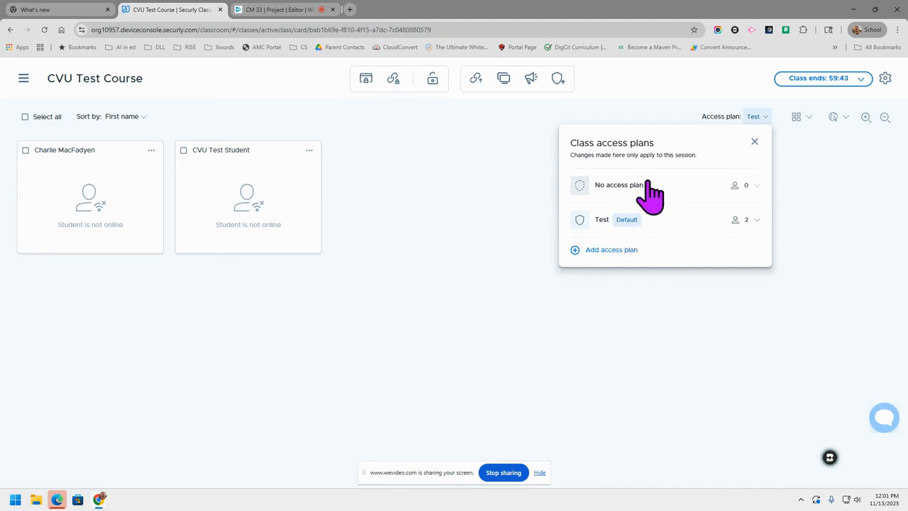
{"action": "left_click", "coordinate": [755, 142]}
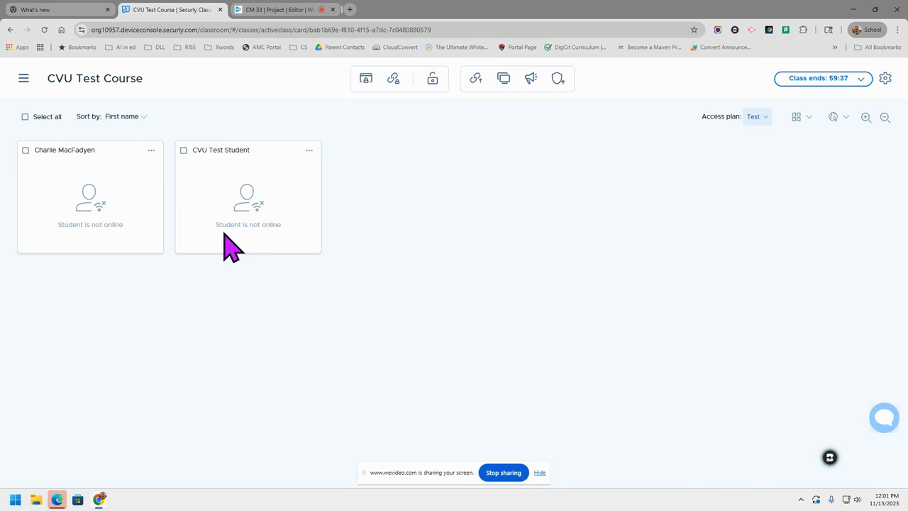
{"action": "left_click", "coordinate": [184, 151]}
{"action": "left_click", "coordinate": [309, 150]}
{"action": "left_click", "coordinate": [759, 117]}
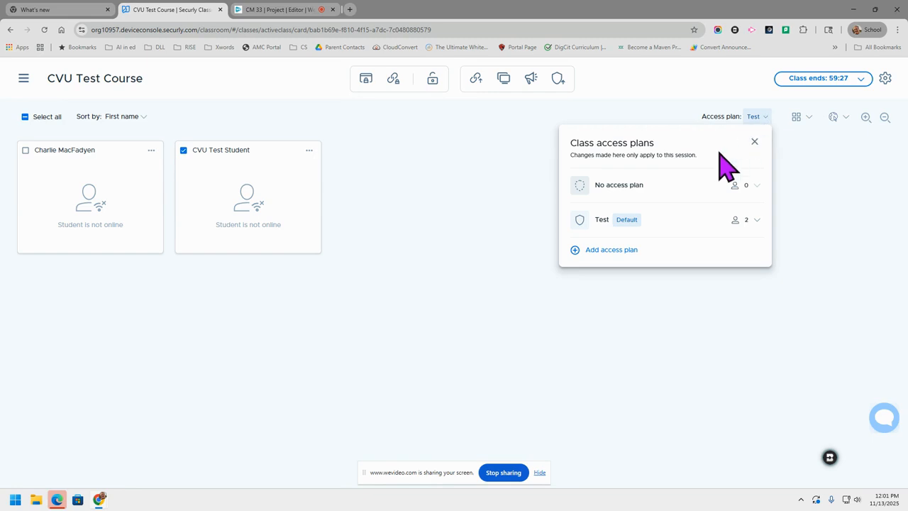
{"action": "left_click", "coordinate": [623, 252]}
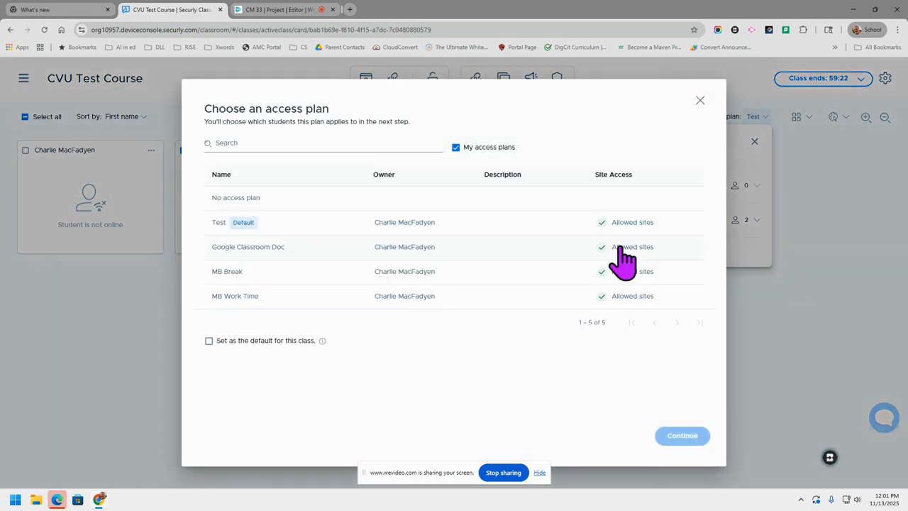
{"action": "left_click", "coordinate": [266, 248]}
{"action": "left_click", "coordinate": [667, 437]}
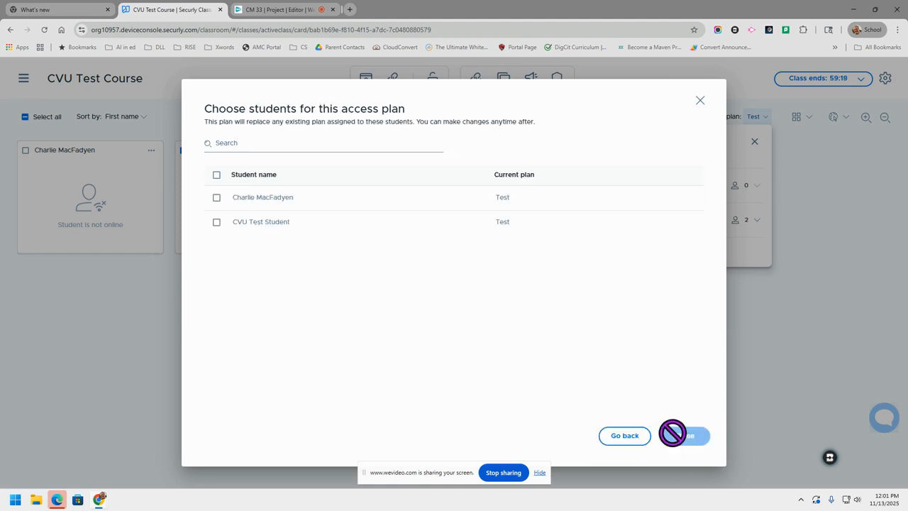
{"action": "left_click", "coordinate": [217, 222]}
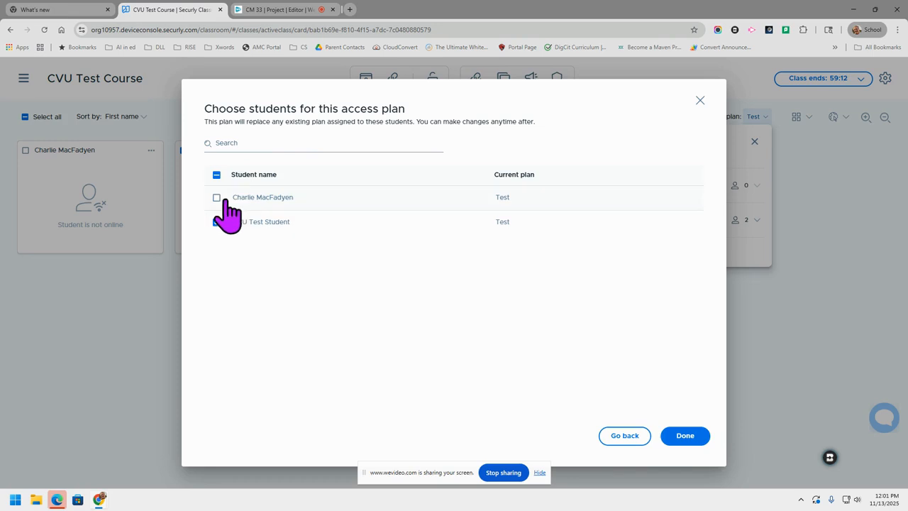
{"action": "left_click", "coordinate": [686, 436]}
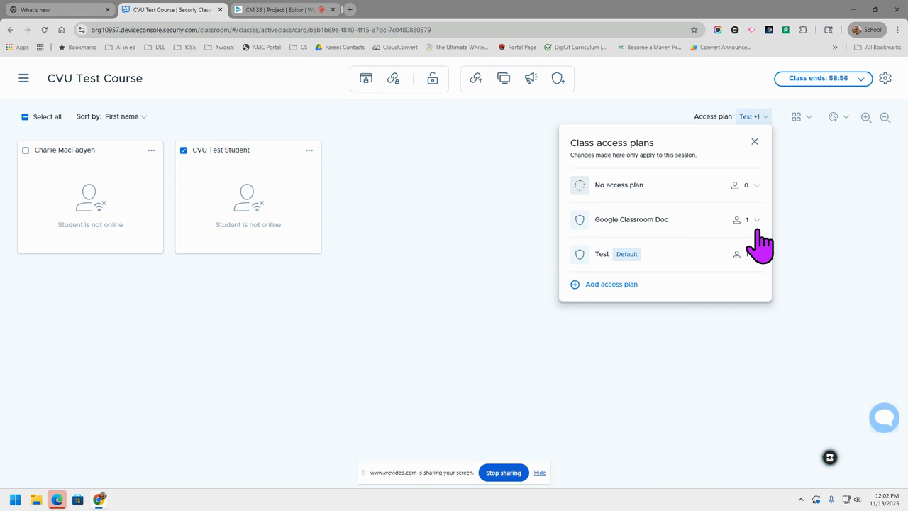
{"action": "left_click", "coordinate": [754, 142]}
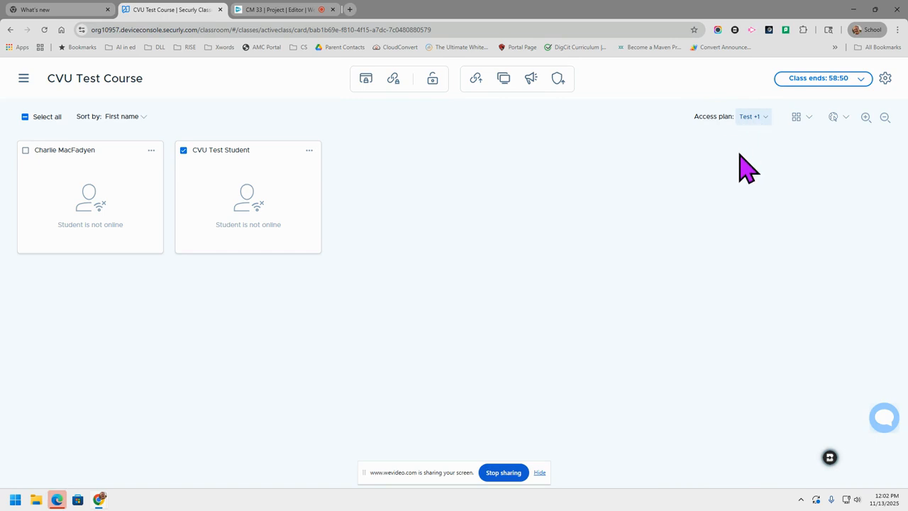
Stop the running CVU Test Course session and return to the class list.
{"action": "left_click", "coordinate": [756, 117]}
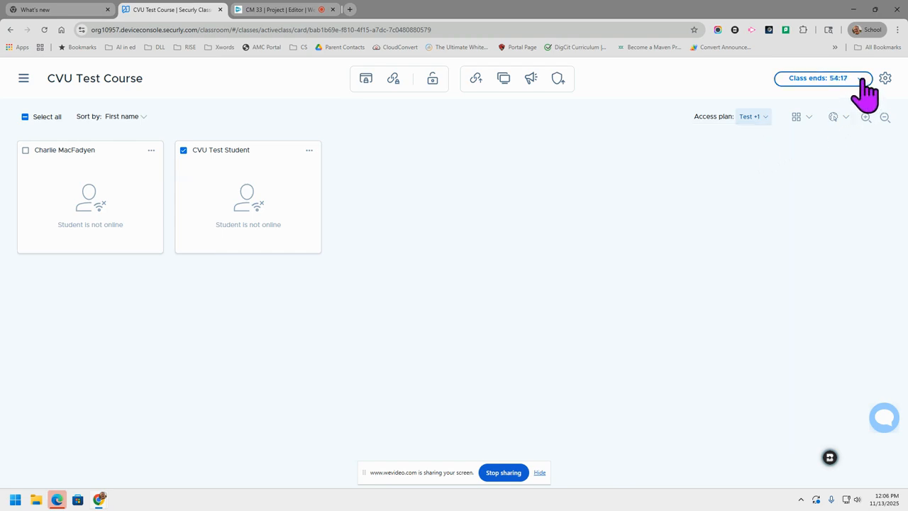
{"action": "left_click", "coordinate": [861, 78]}
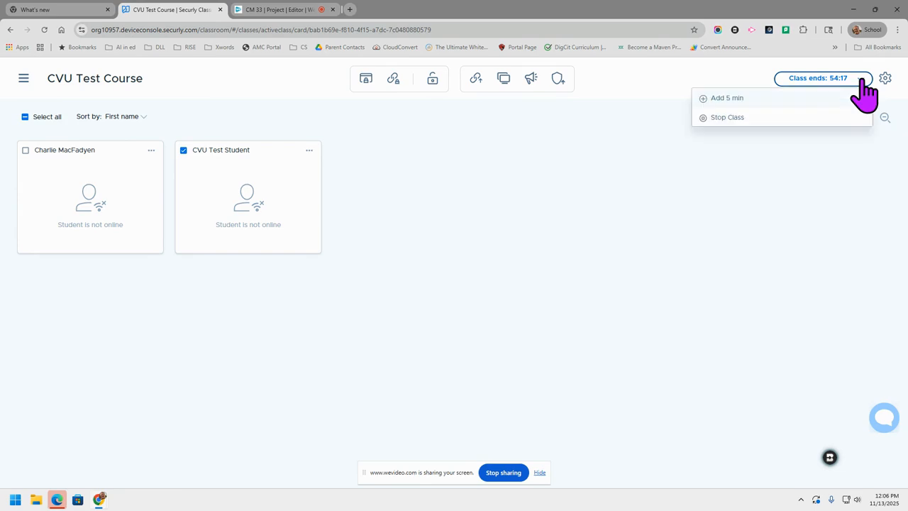
{"action": "left_click", "coordinate": [738, 117]}
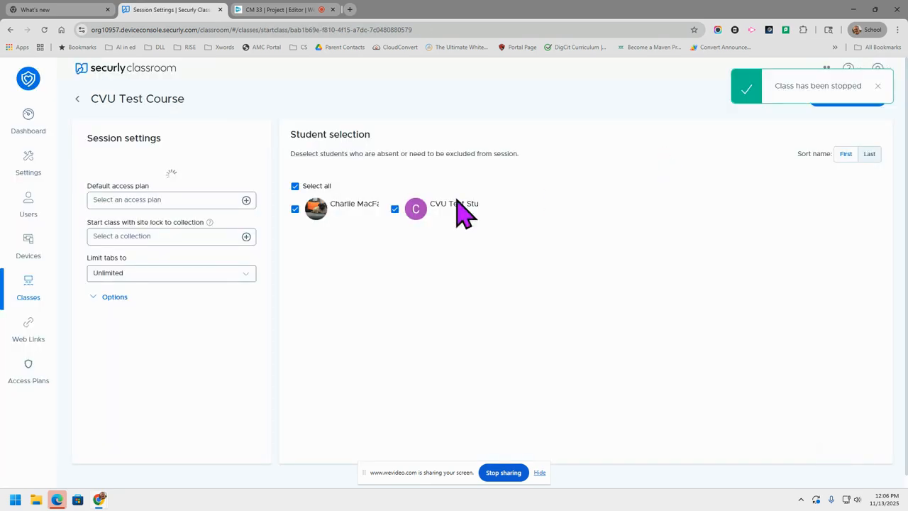
{"action": "left_click", "coordinate": [29, 80]}
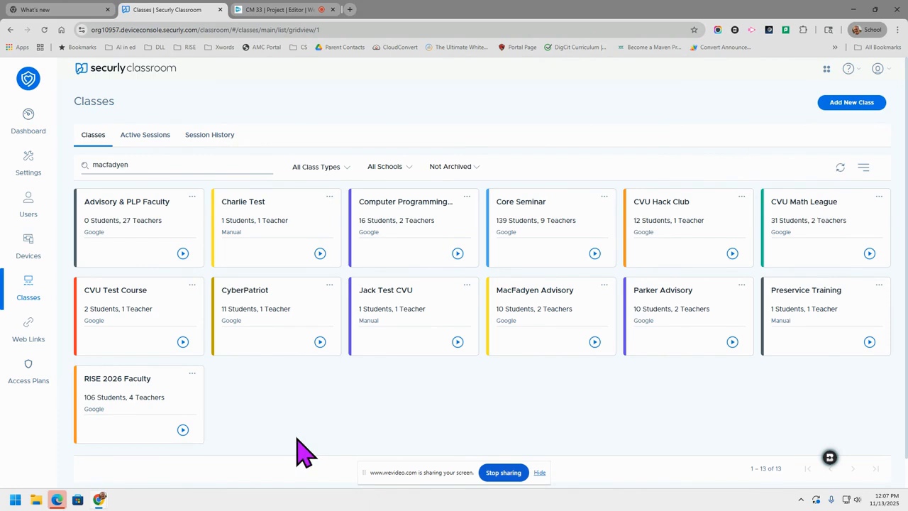
Search the classes by the teacher's surname and open the class settings of CVU Test Course.
{"action": "left_click", "coordinate": [29, 326]}
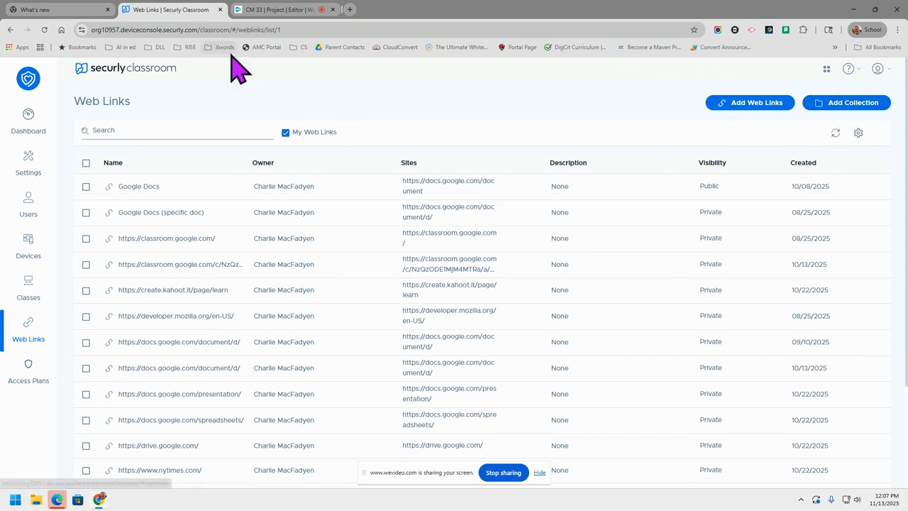
{"action": "left_click", "coordinate": [29, 78]}
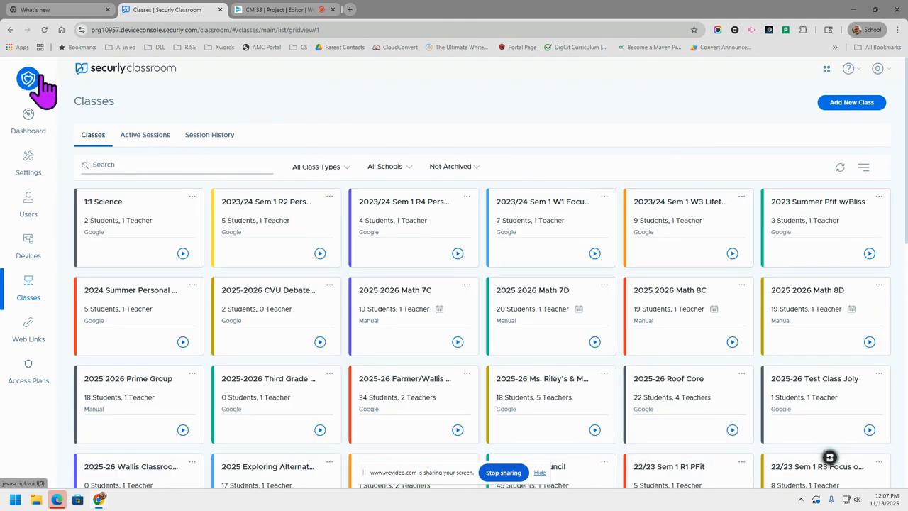
{"action": "left_click", "coordinate": [149, 164]}
{"action": "type", "text": "macfadyen"}
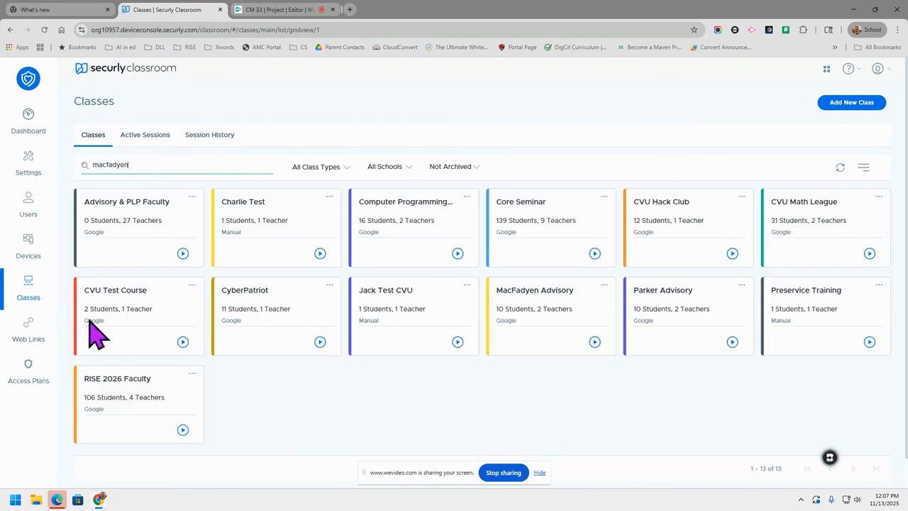
{"action": "left_click", "coordinate": [191, 284]}
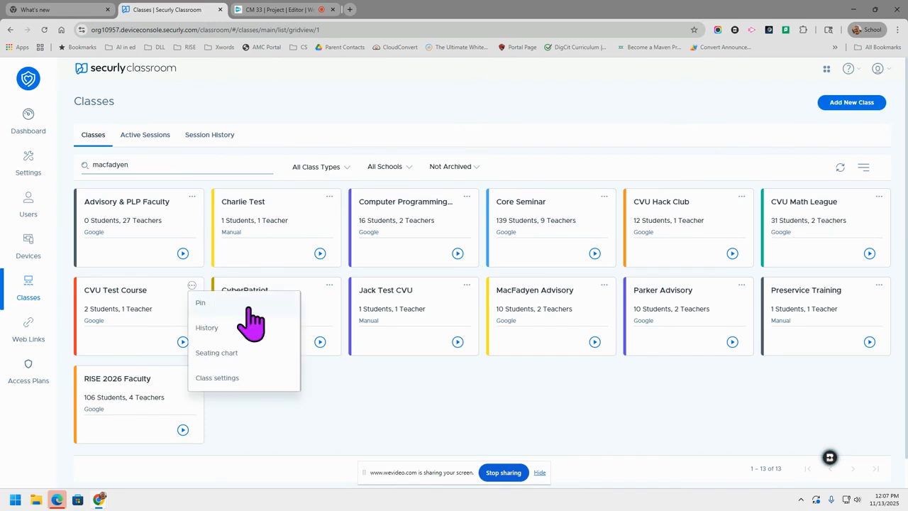
{"action": "left_click", "coordinate": [234, 378]}
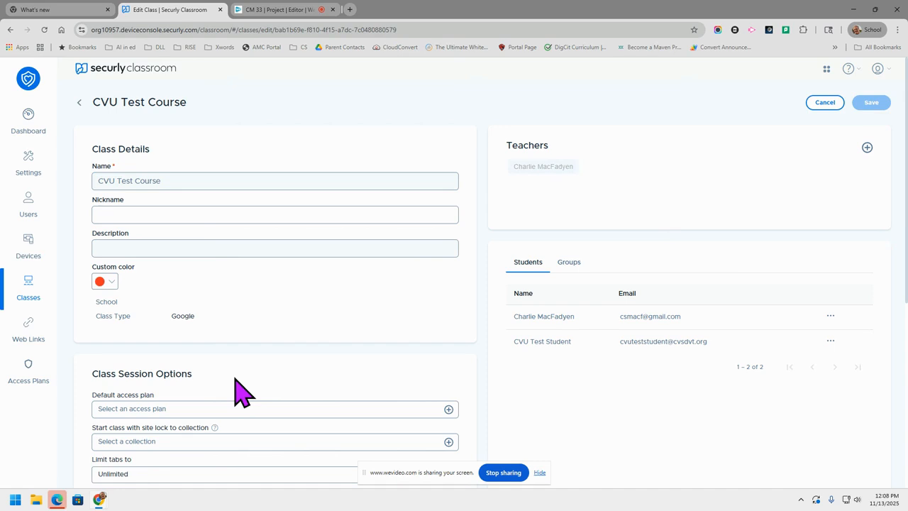
Choose Test from the personal access plans as the default access plan in the class session options.
{"action": "scroll", "coordinate": [242, 390], "scroll_direction": "down", "scroll_amount": 3}
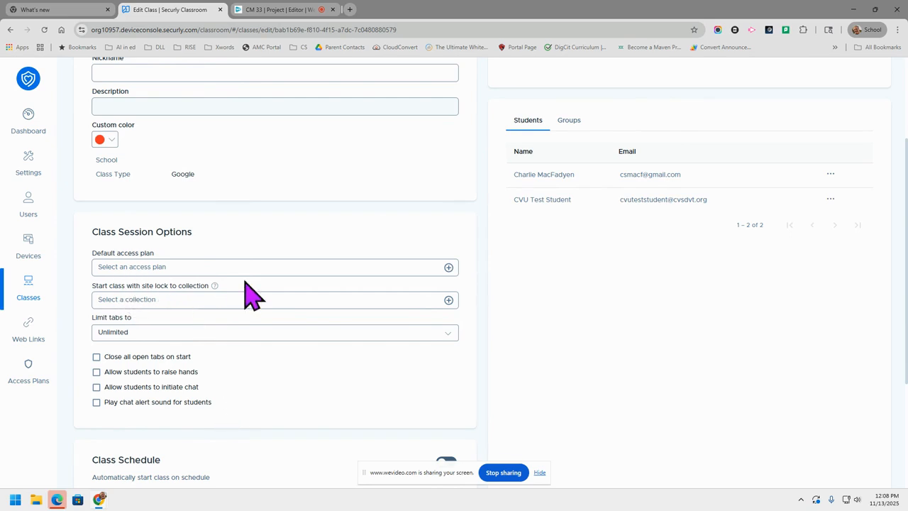
{"action": "left_click", "coordinate": [448, 268]}
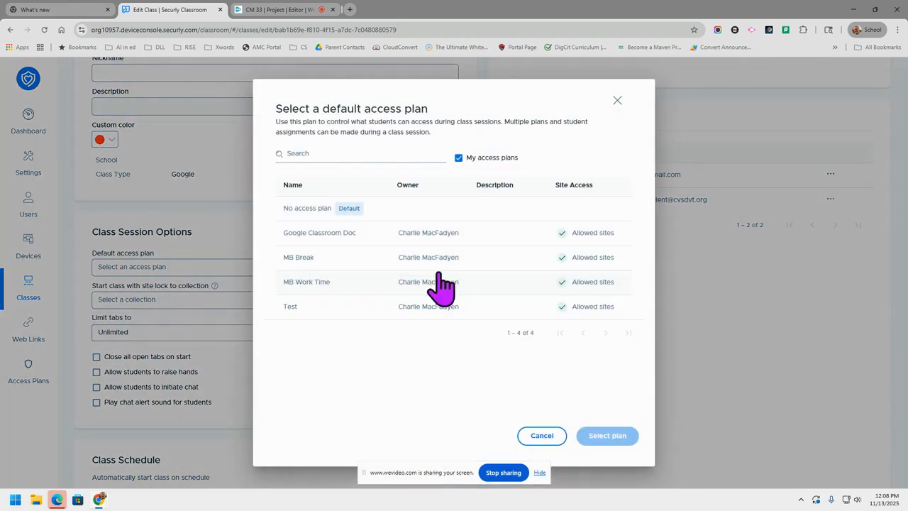
{"action": "left_click", "coordinate": [304, 307]}
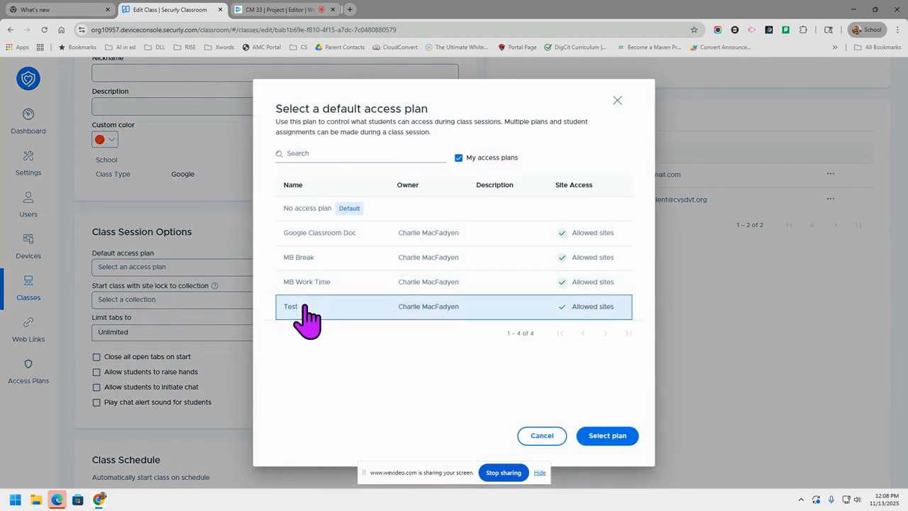
{"action": "left_click", "coordinate": [599, 436]}
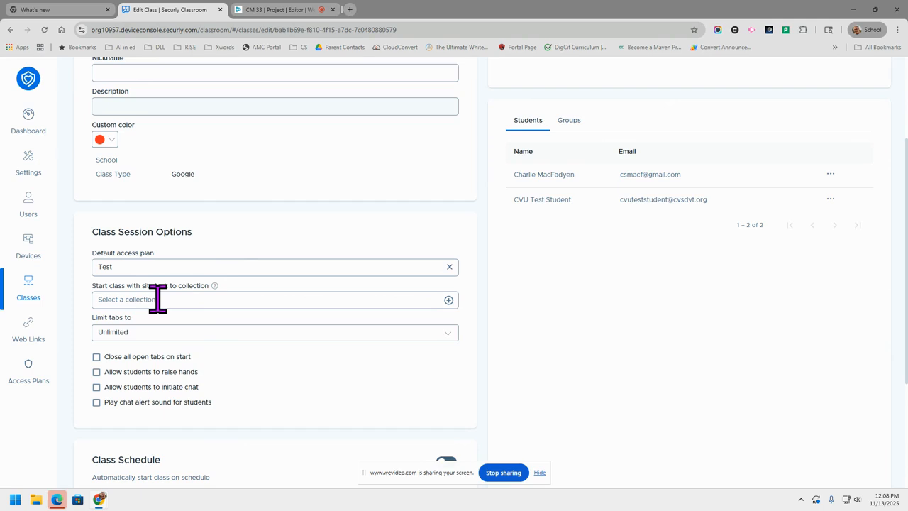
{"action": "left_click", "coordinate": [144, 268]}
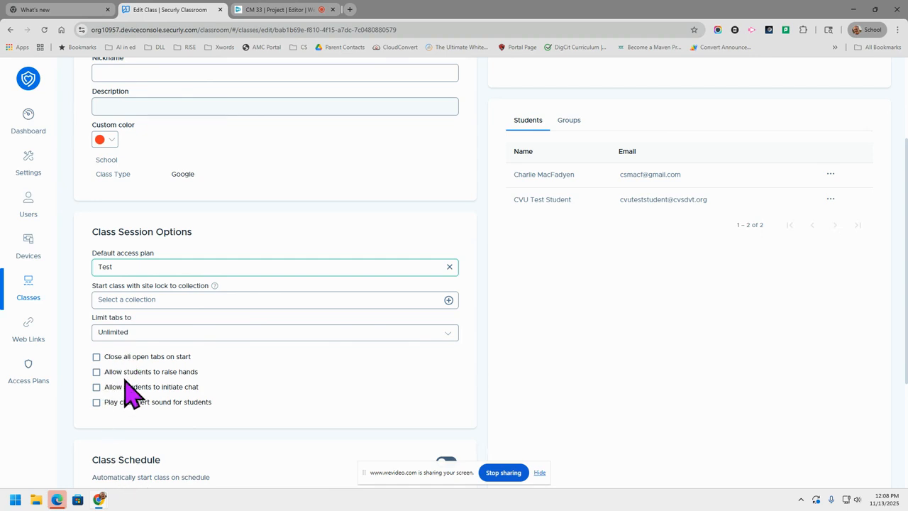
Examine the automatic Class Schedule settings and the remaining class session options of CVU Test Course.
{"action": "scroll", "coordinate": [125, 380], "scroll_direction": "down", "scroll_amount": 3}
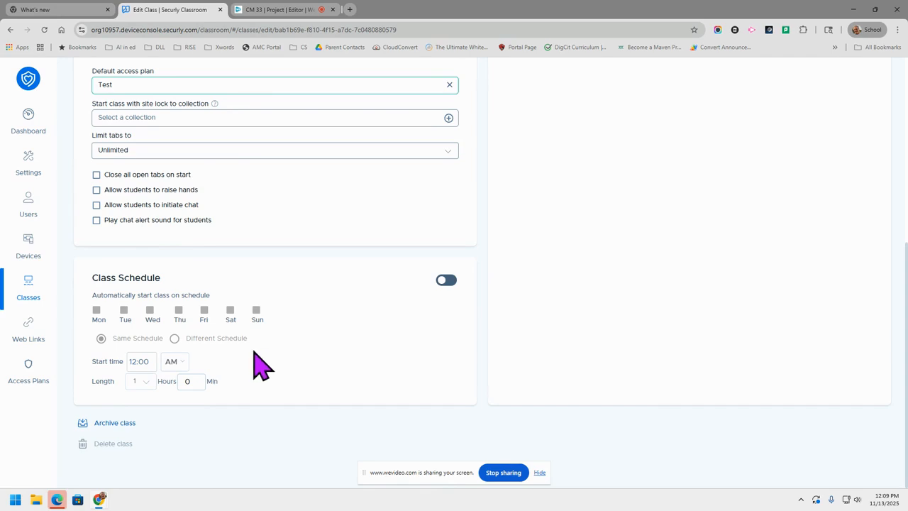
{"action": "scroll", "coordinate": [257, 363], "scroll_direction": "up", "scroll_amount": 3}
{"action": "scroll", "coordinate": [252, 358], "scroll_direction": "up", "scroll_amount": 2}
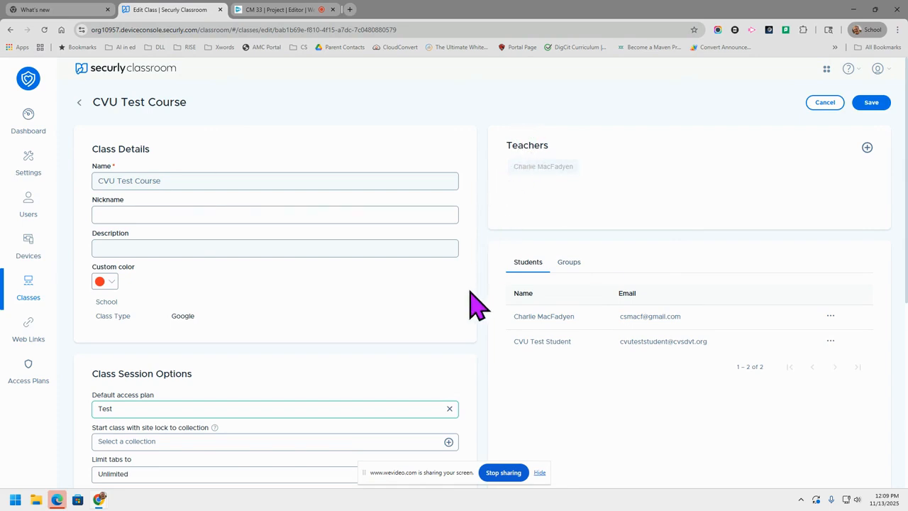
{"action": "scroll", "coordinate": [469, 312], "scroll_direction": "down", "scroll_amount": 5}
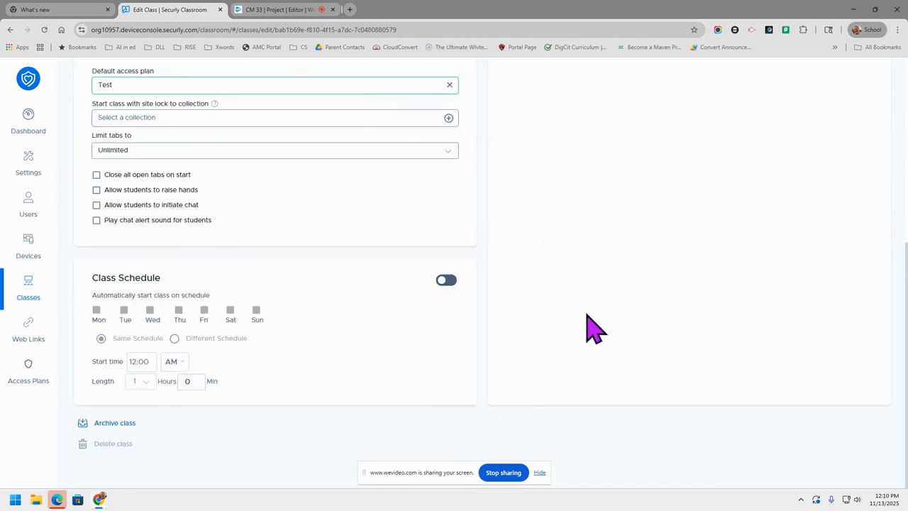
{"action": "scroll", "coordinate": [589, 328], "scroll_direction": "up", "scroll_amount": 2}
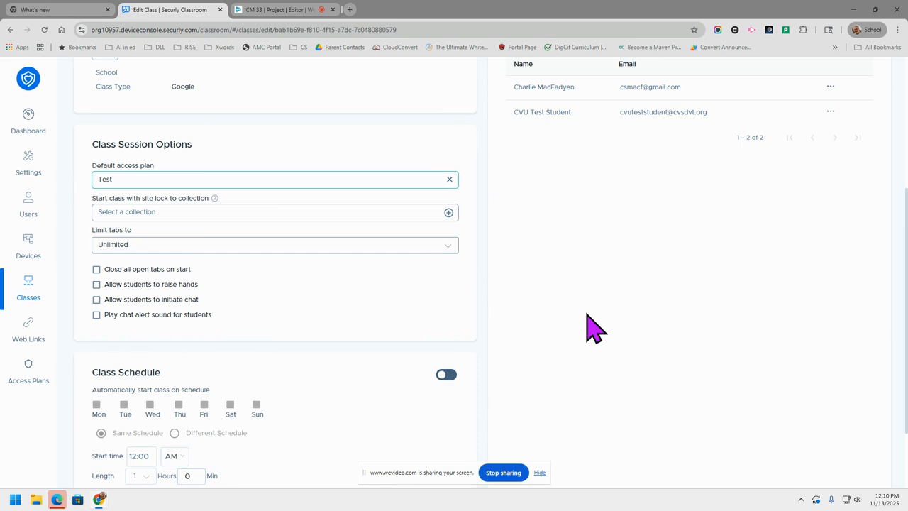